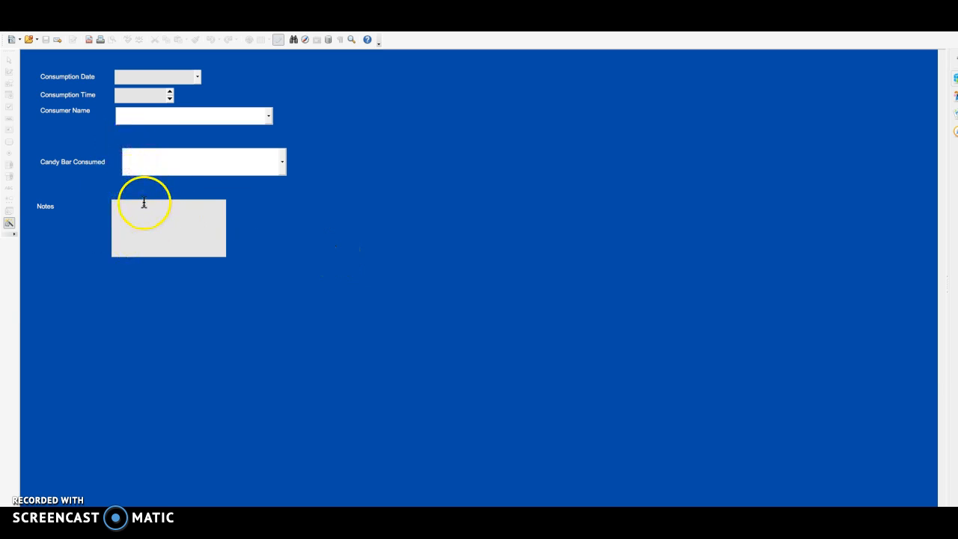
Set the candy bar consumed to Three Musketeers and the consumption date to 04/10/18
left_click(281, 161)
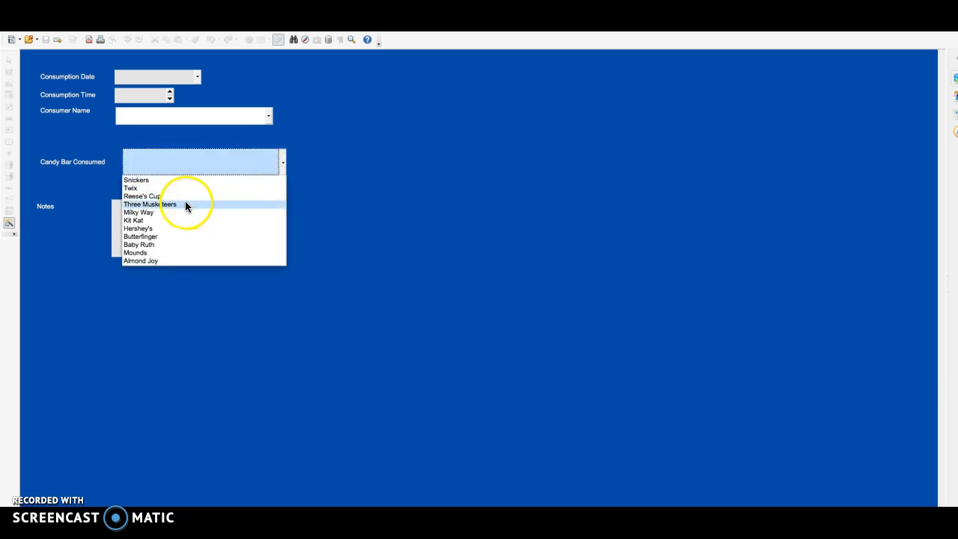
left_click(138, 204)
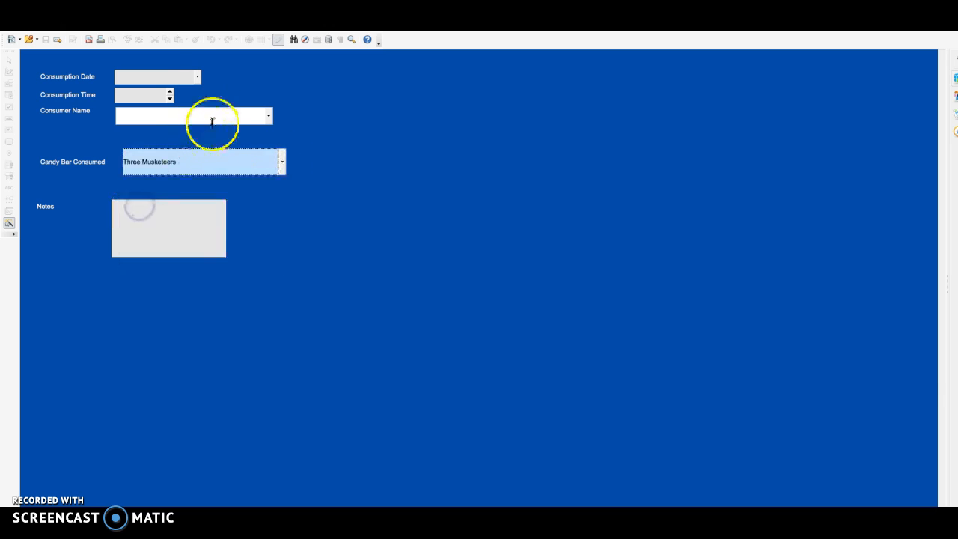
left_click(197, 76)
left_click(140, 117)
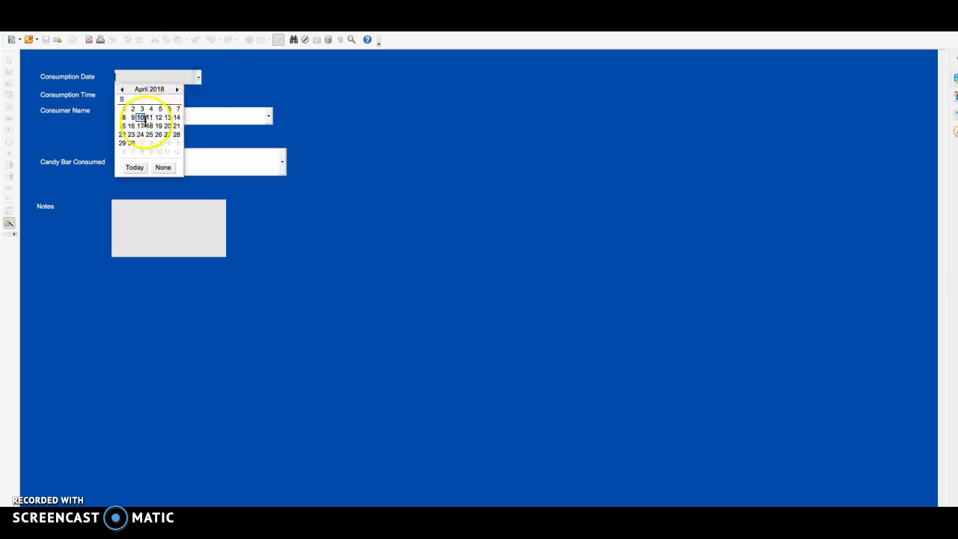
Set the consumption time to 03:18 and enter the consumer's full name as a value not in the list
left_click(171, 95)
left_click(170, 95)
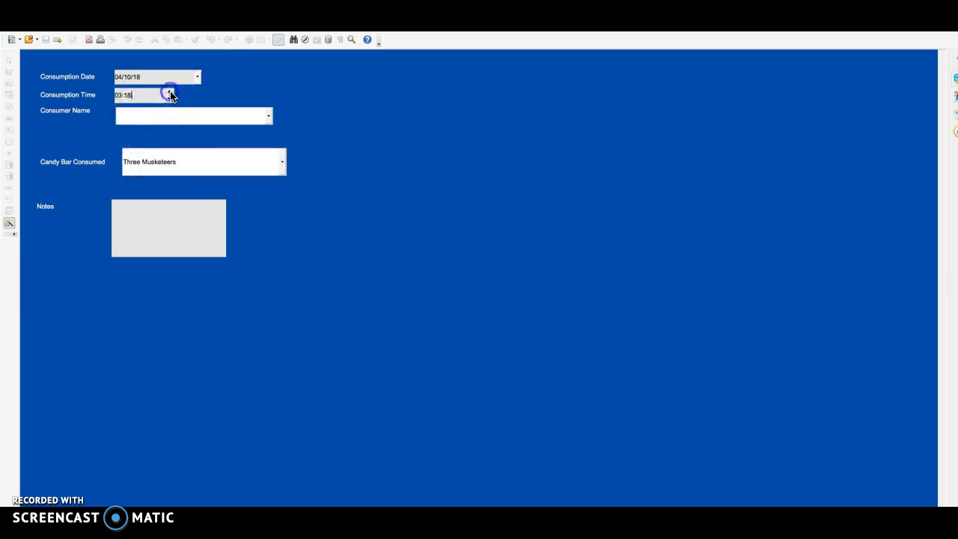
left_click(267, 117)
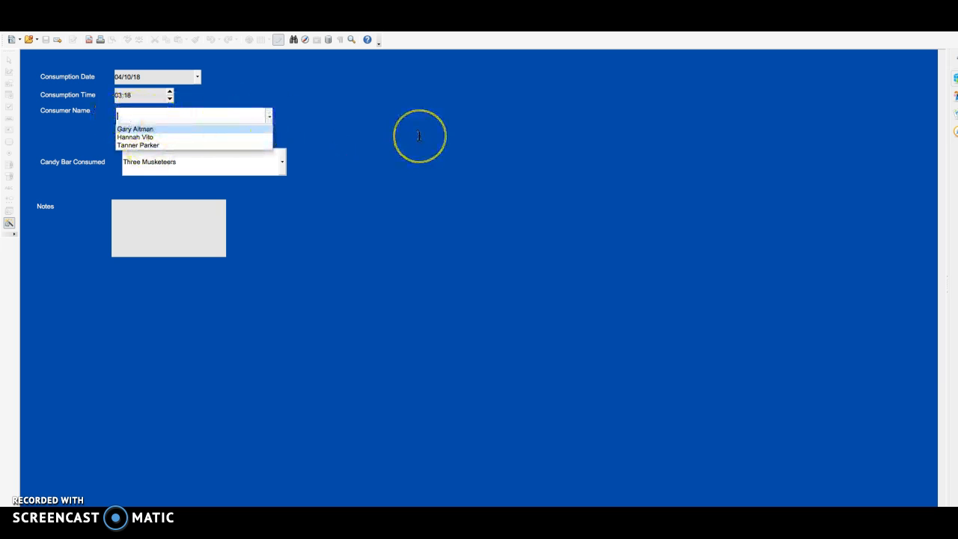
type("Macie Adams")
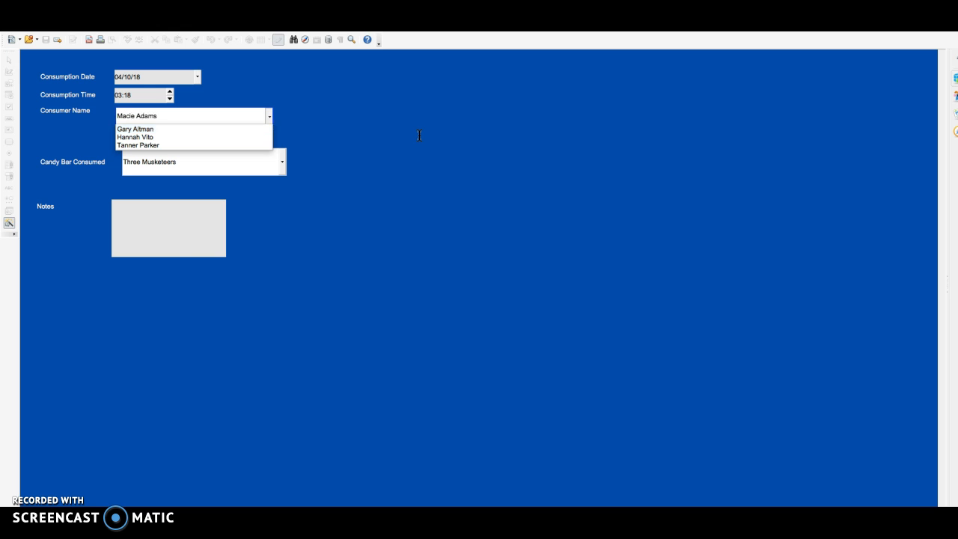
Enter a note saying that the consumer really doesn't like Three Musketeers
left_click(149, 229)
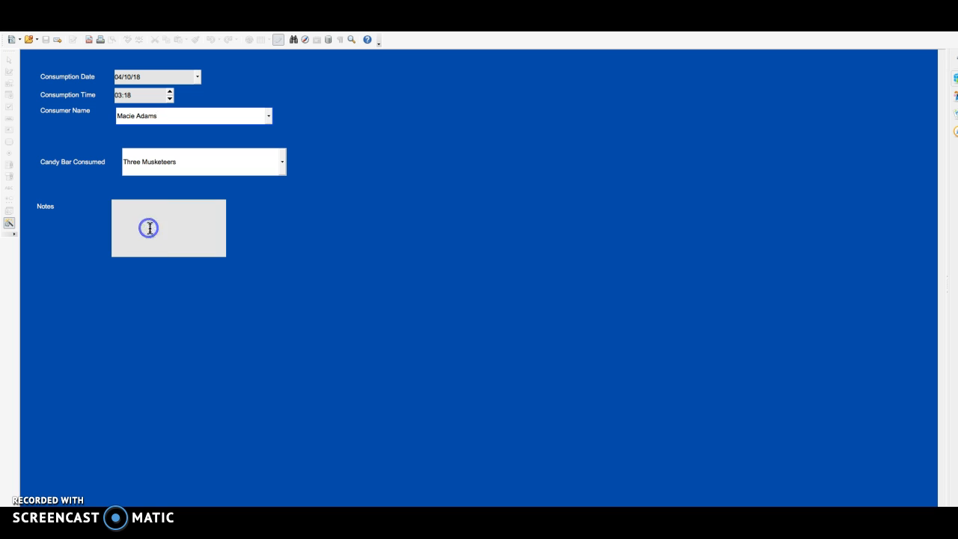
left_click(143, 228)
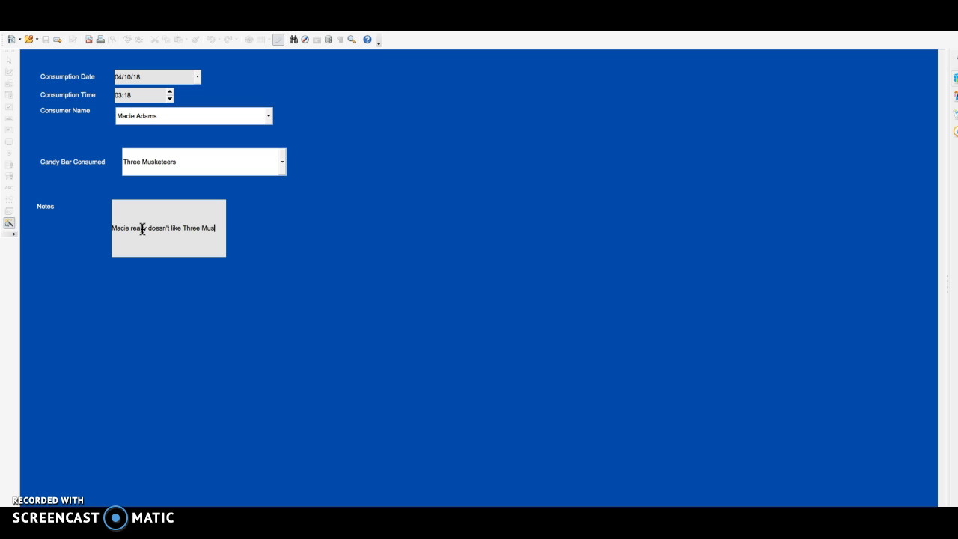
type("eteers.")
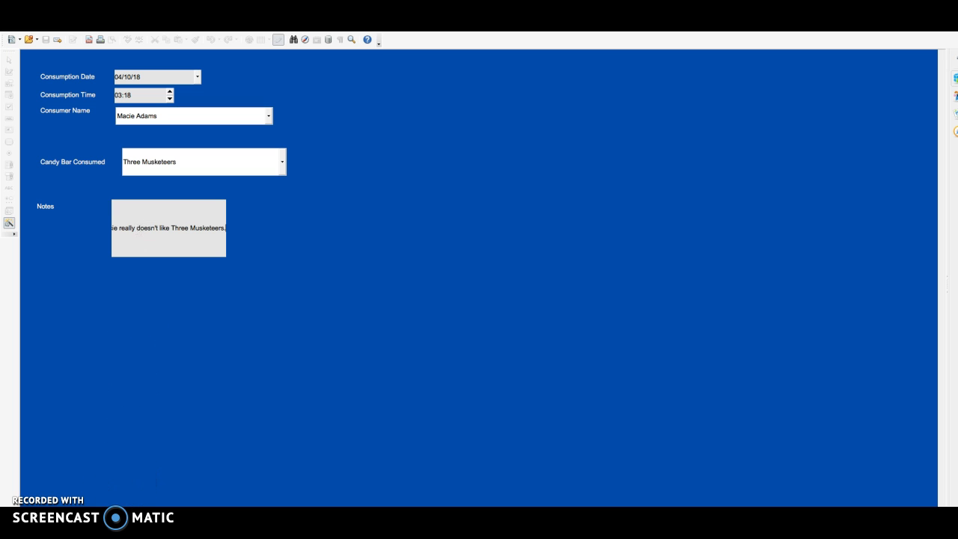
Move on to a blank record to store the entry, and return to the entered record
left_click(158, 505)
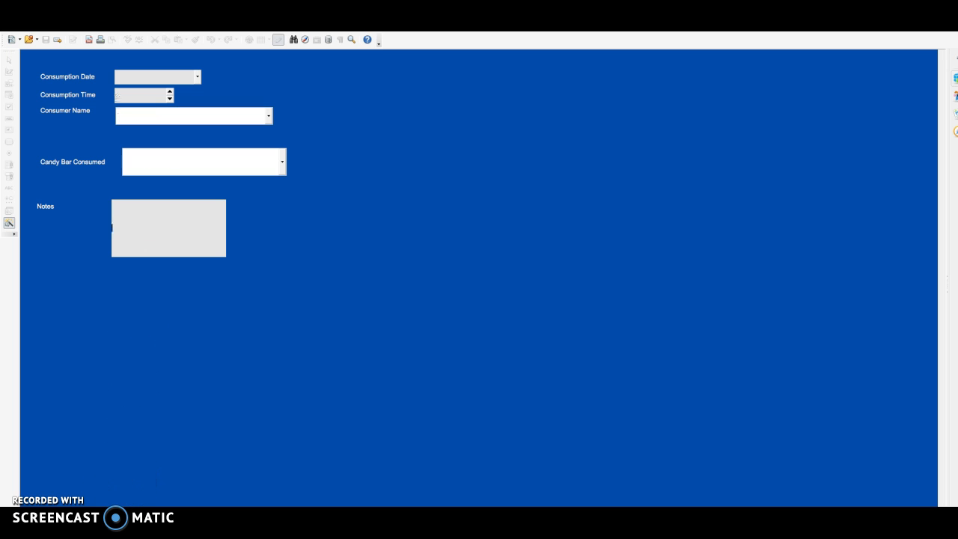
left_click(151, 510)
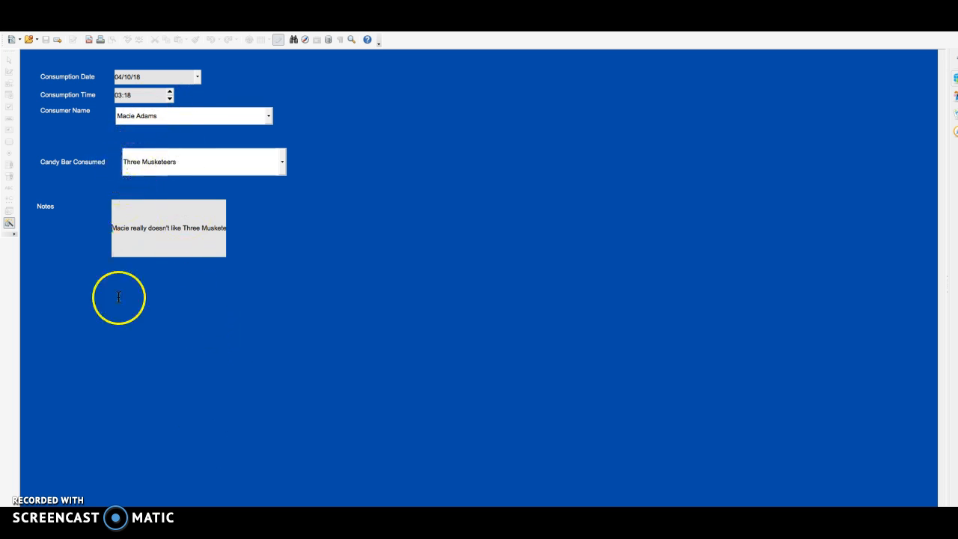
left_click(162, 511)
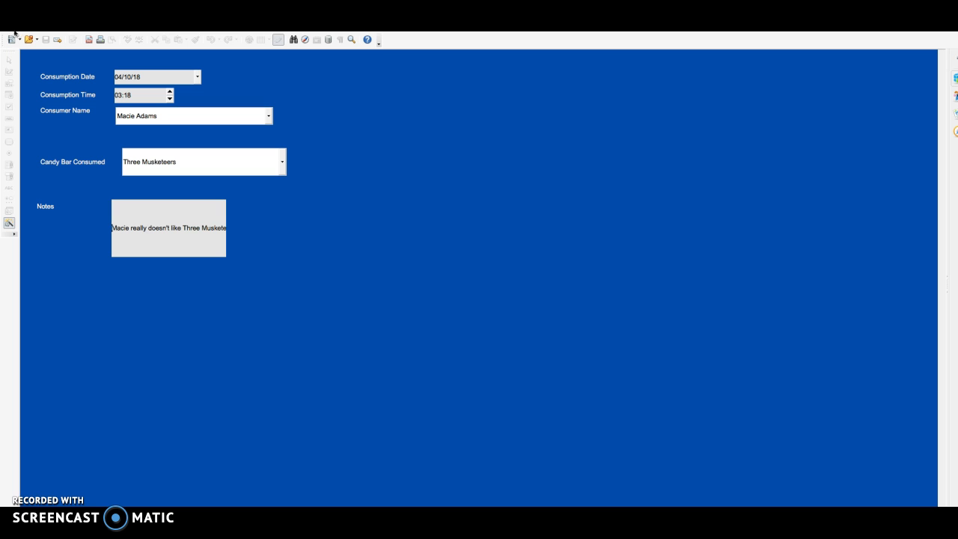
Take the form out of full screen and close it, saving the changes
left_click(31, 39)
left_click(27, 38)
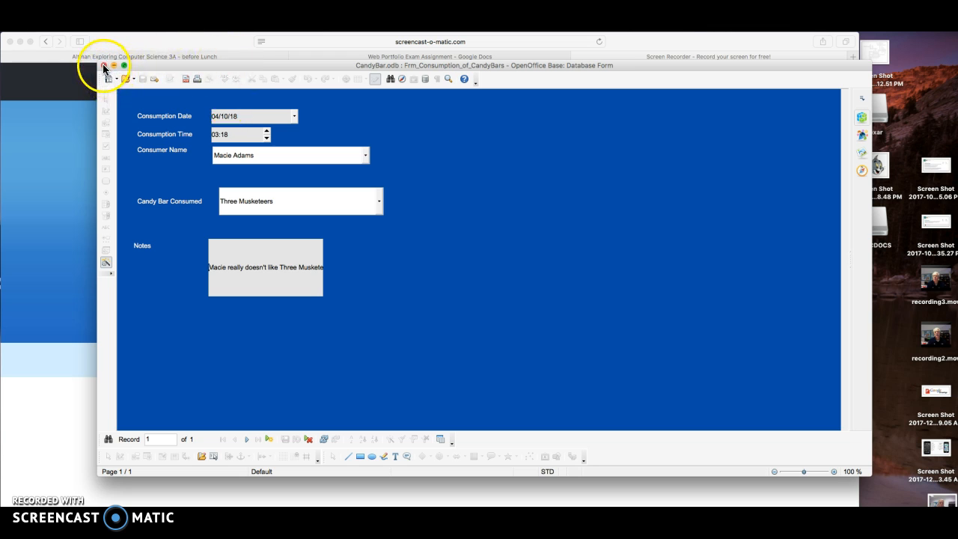
left_click(105, 67)
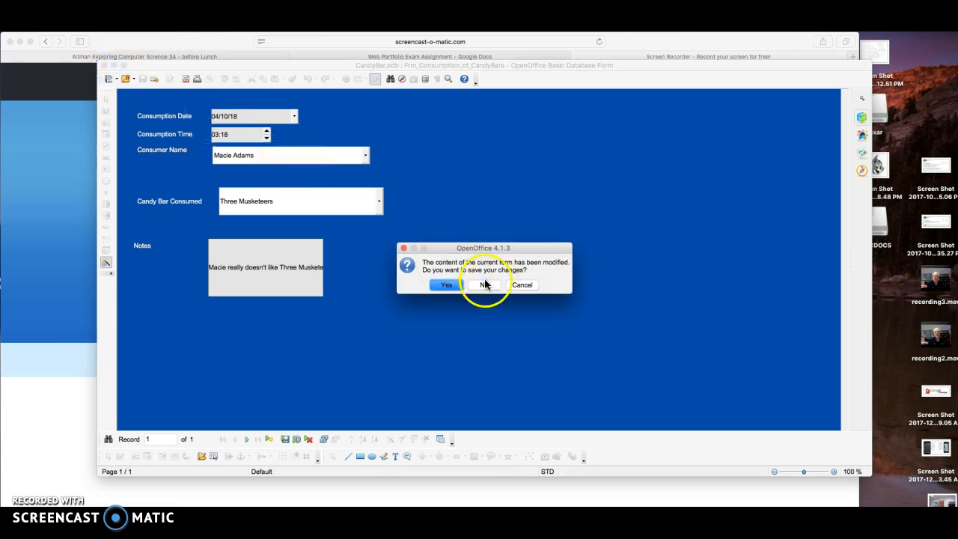
left_click(452, 286)
left_click(448, 287)
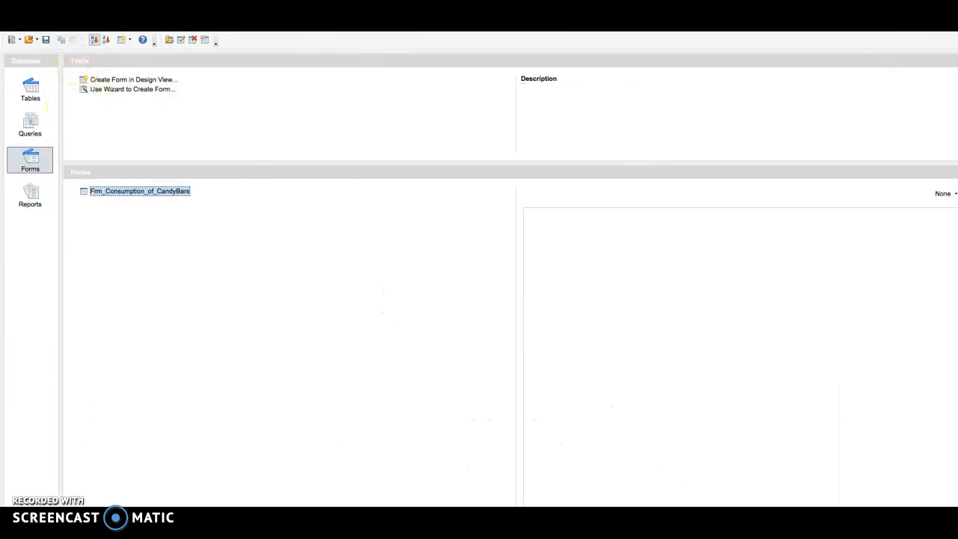
Restore the database window from full screen and review the stored candy bar values in Tbl_Consumption_of_CandyBars, closing the table after the check
left_click(21, 38)
left_click(25, 38)
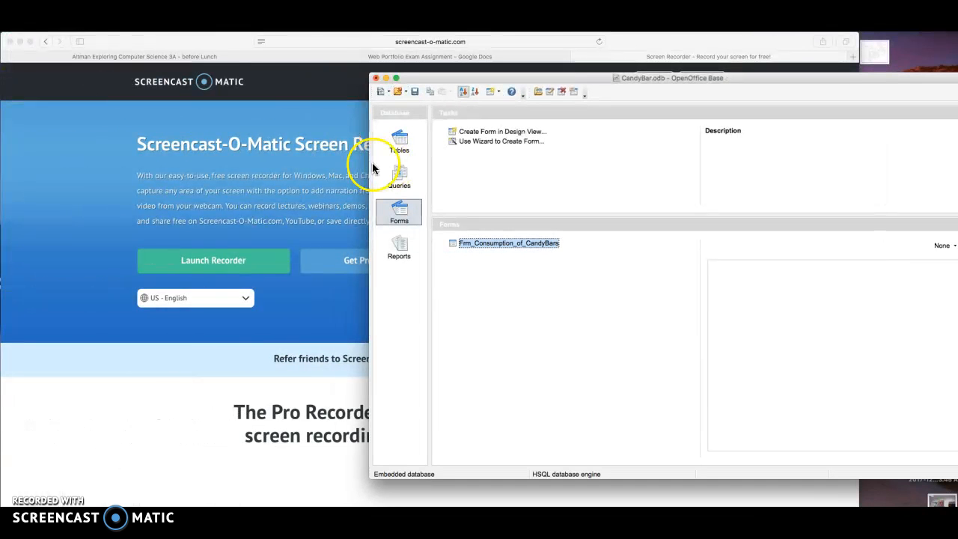
left_click(420, 146)
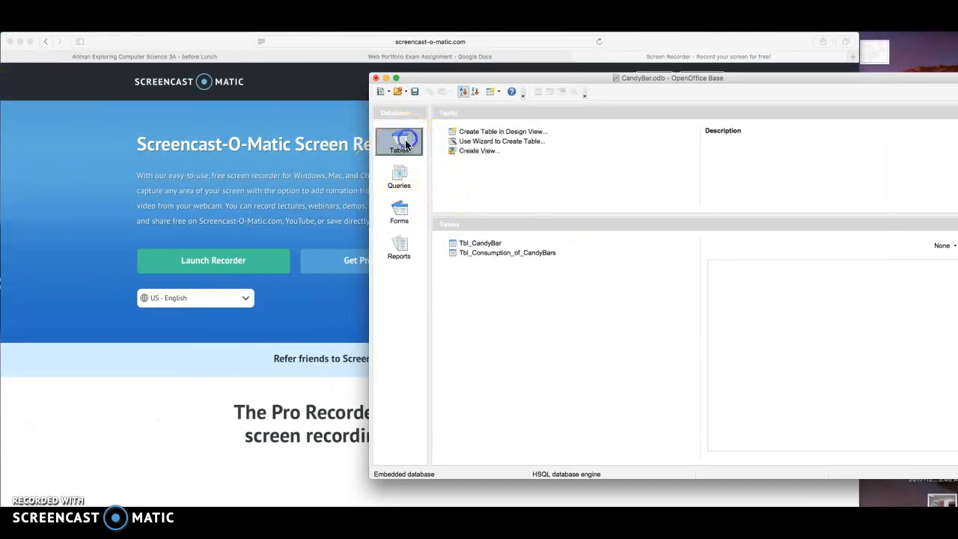
double_click(487, 253)
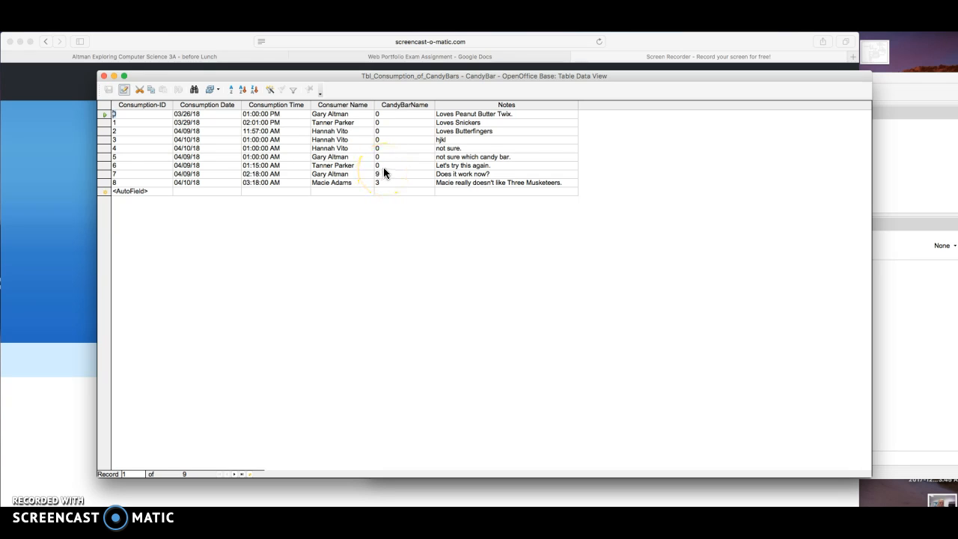
left_click(104, 76)
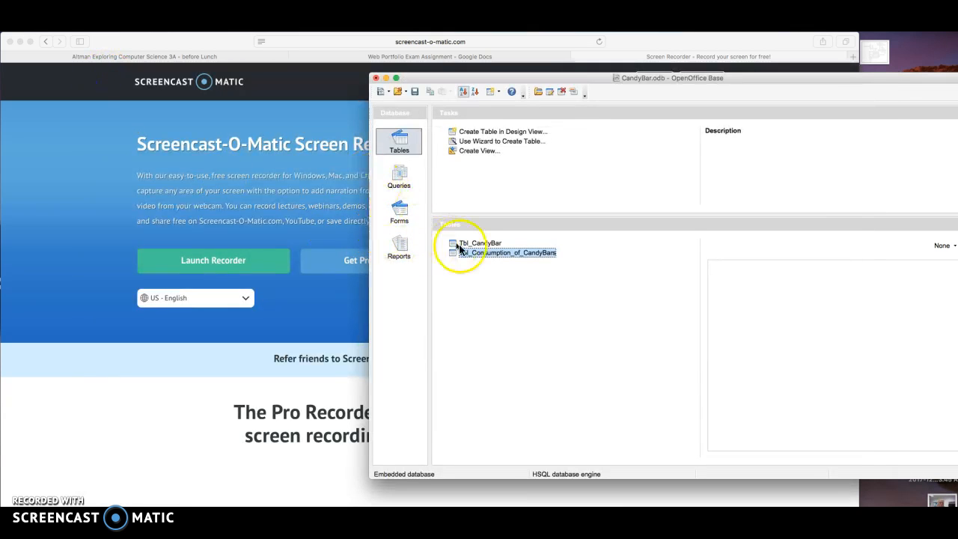
Open the form Frm_Consumption_of_CandyBars for editing its design
left_click(399, 212)
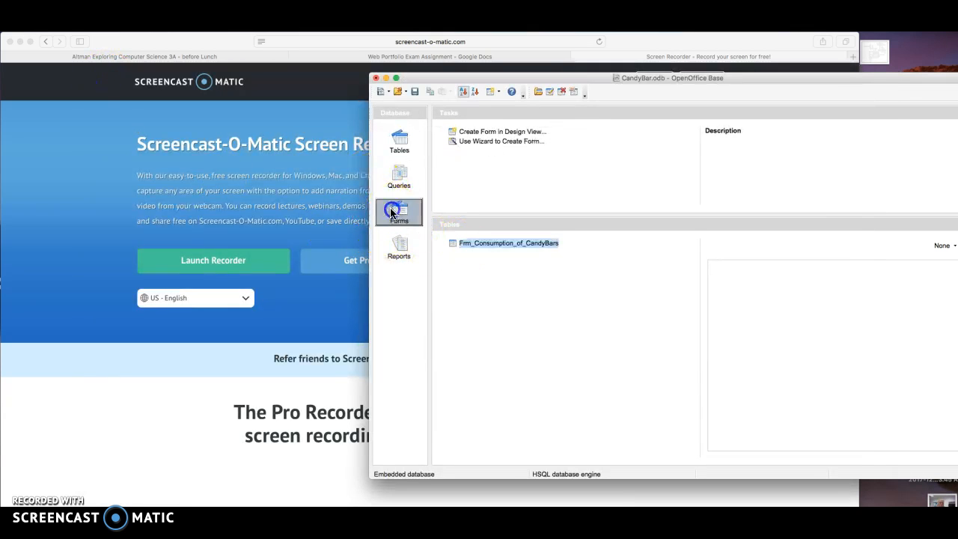
right_click(501, 243)
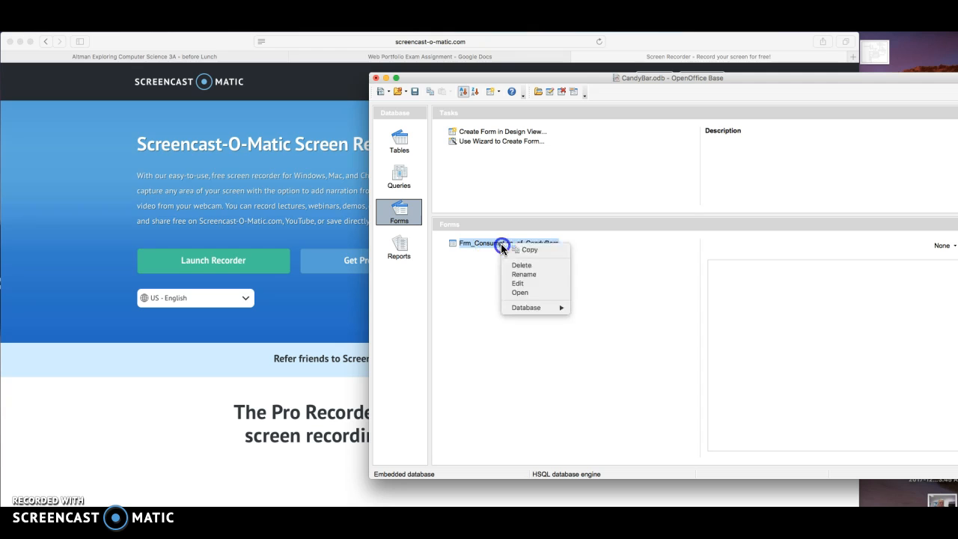
left_click(523, 285)
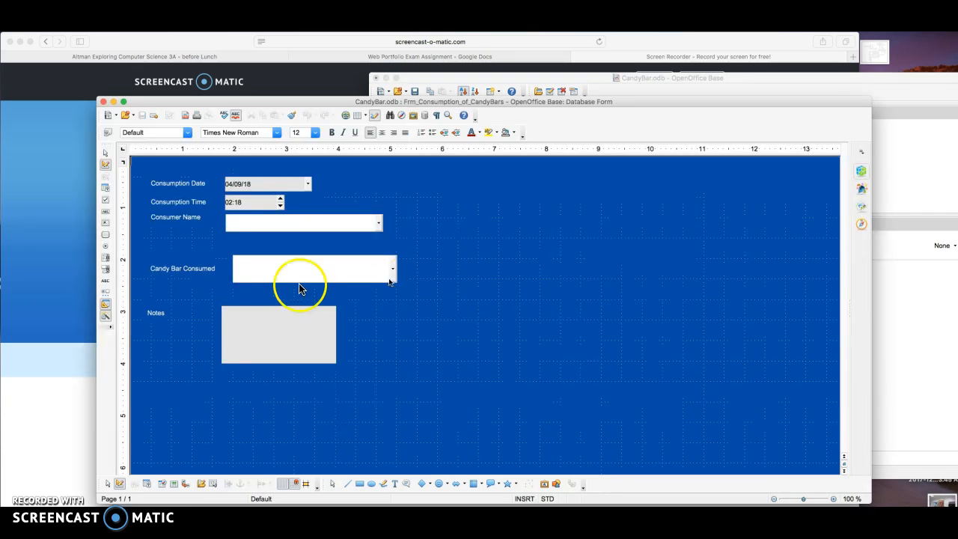
Delete the existing drop-down box beside the Candy Bar Consumed label
left_click(264, 267)
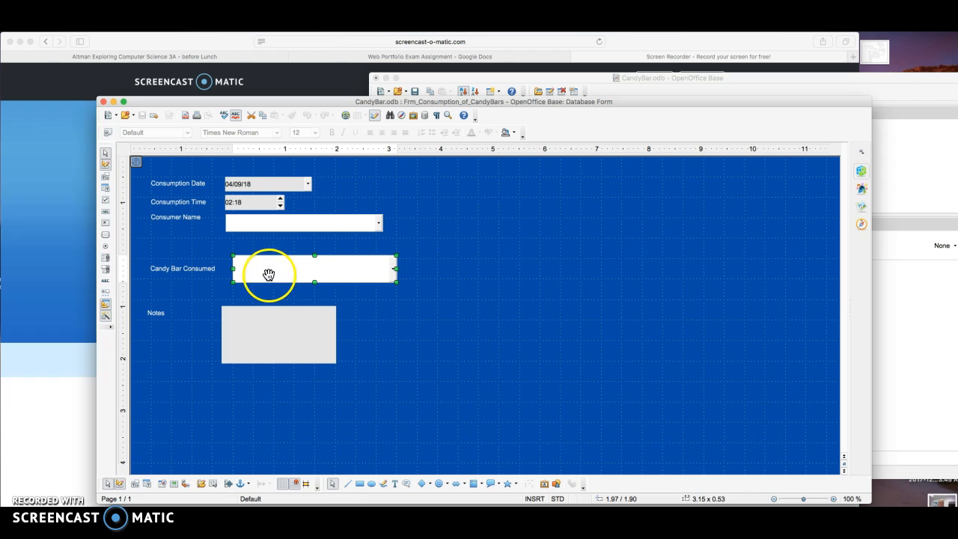
left_click(106, 261)
left_click(286, 276)
key("Delete")
left_click(422, 284)
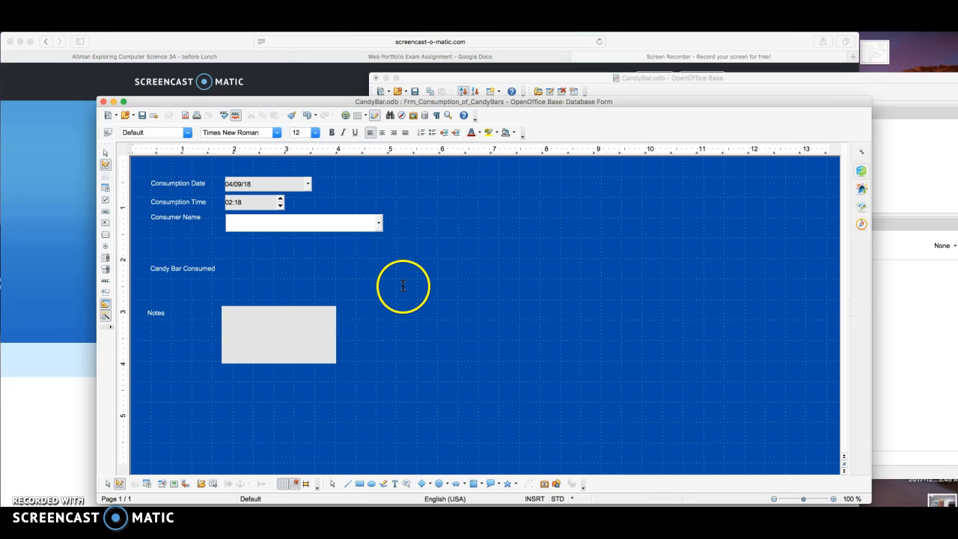
Draw a new List Box about 3.0 × 0.5 in size beside the Candy Bar Consumed label
left_click(108, 260)
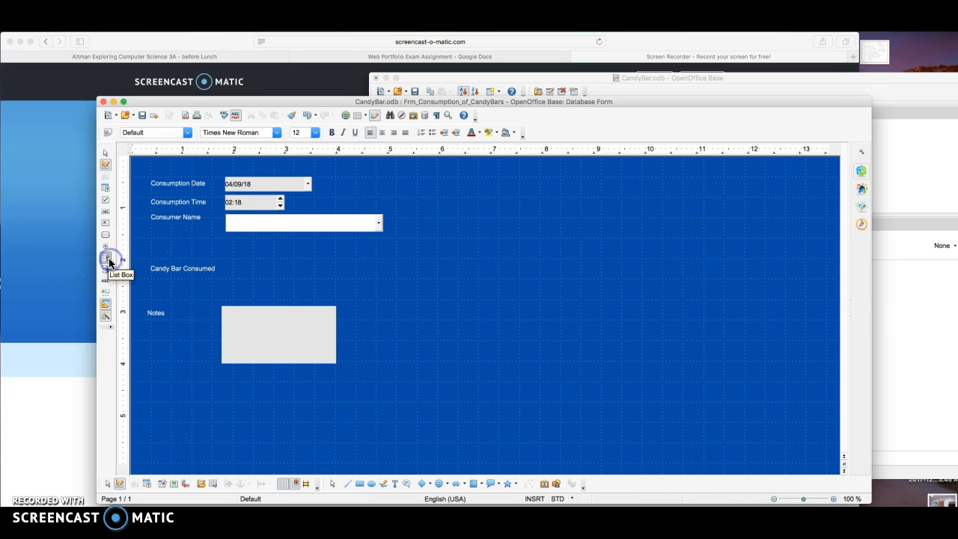
left_click(107, 259)
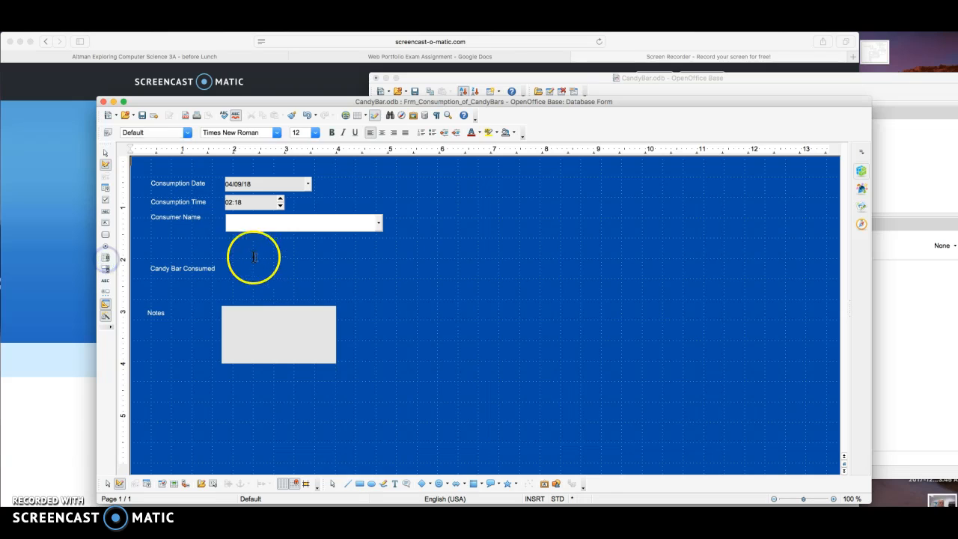
left_click(106, 258)
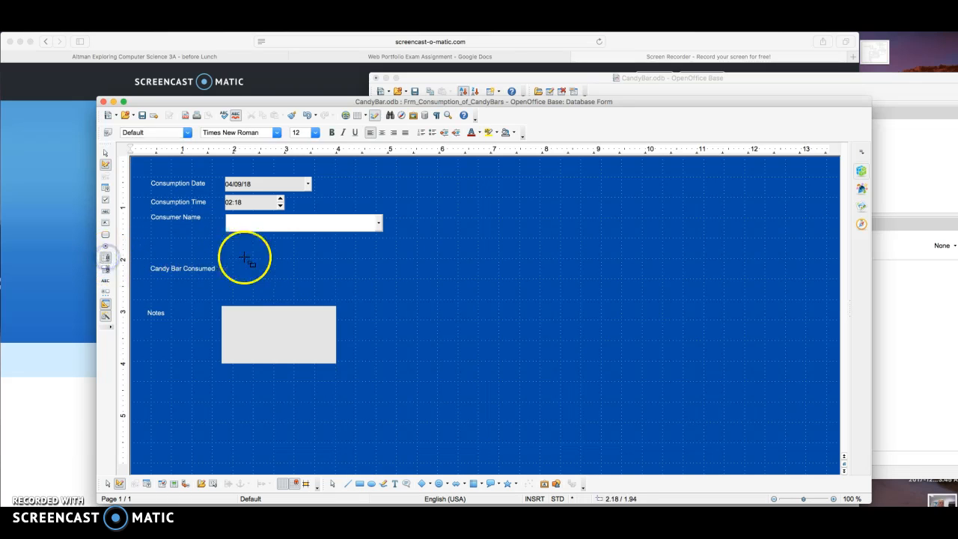
left_click(230, 256)
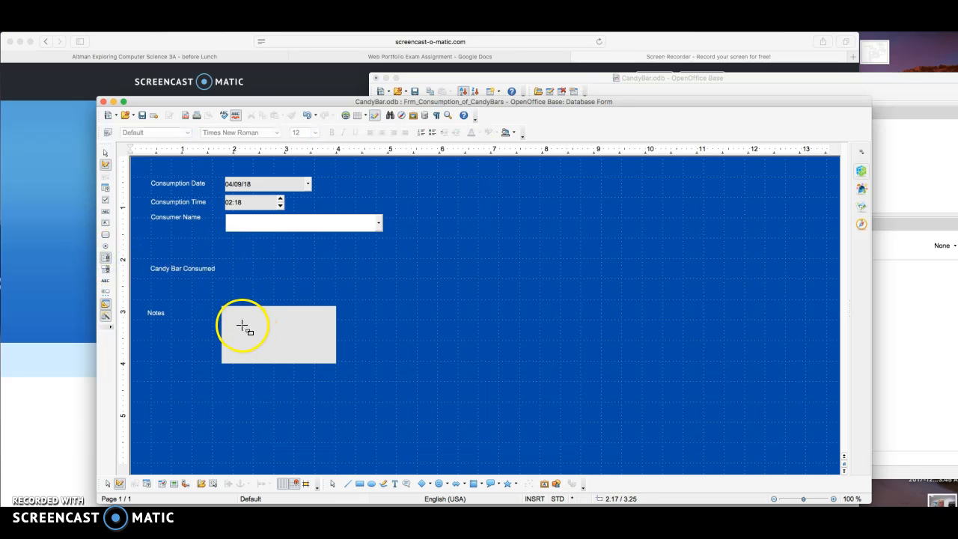
left_click_drag(232, 256, 389, 280)
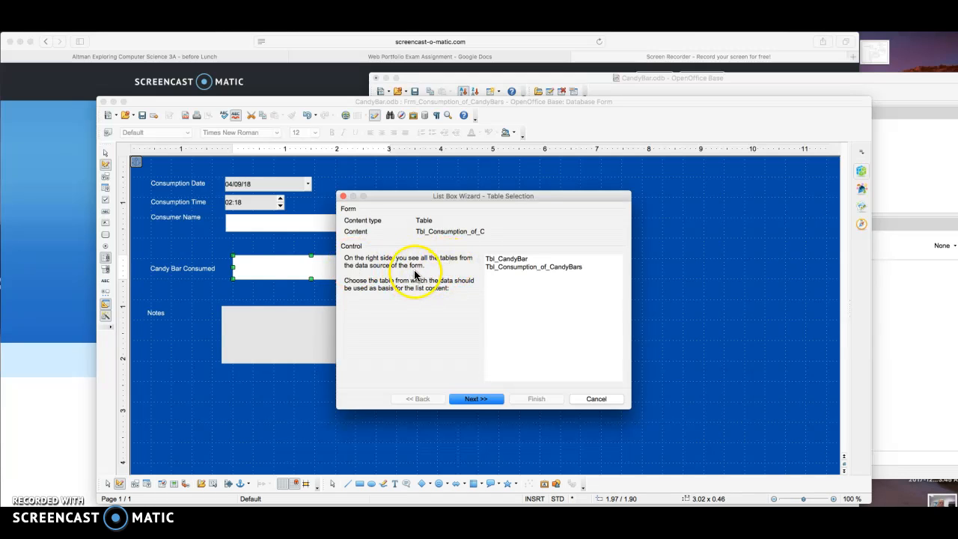
Base the list box content on Tbl_CandyBar with CandyBarName as the display field
left_click(504, 260)
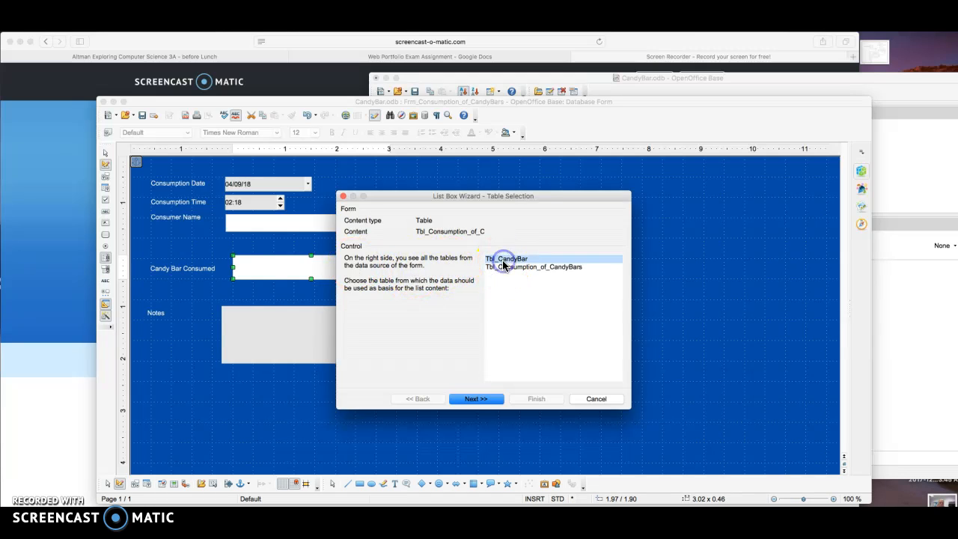
left_click(477, 399)
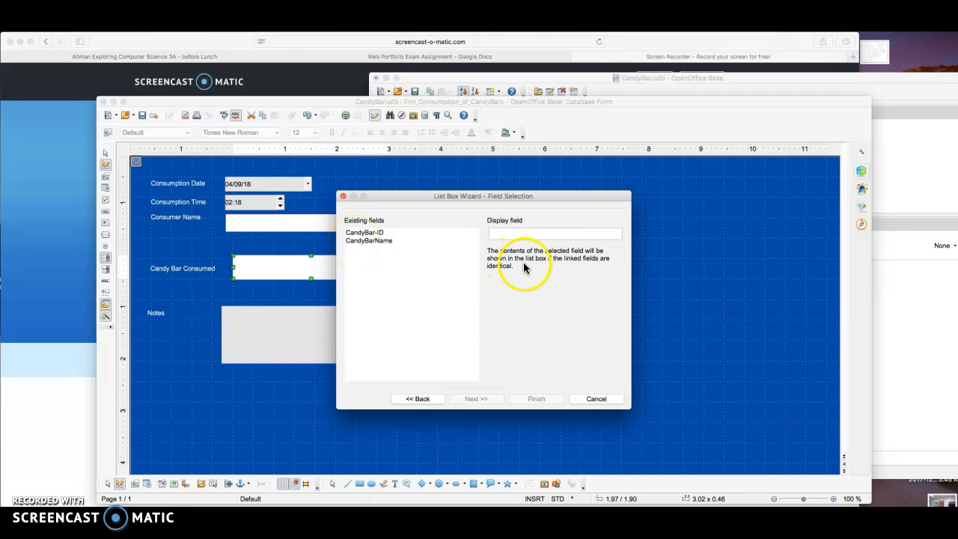
left_click(363, 241)
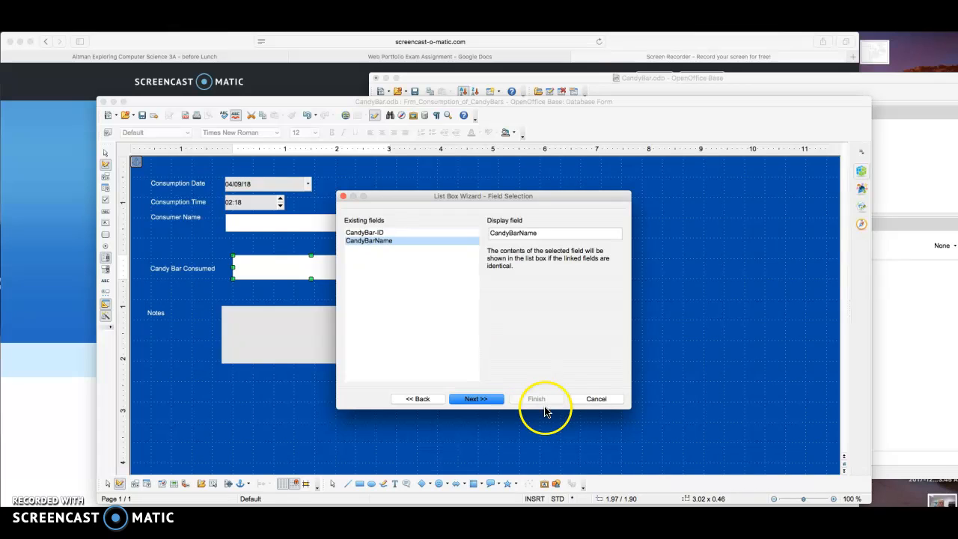
left_click(475, 402)
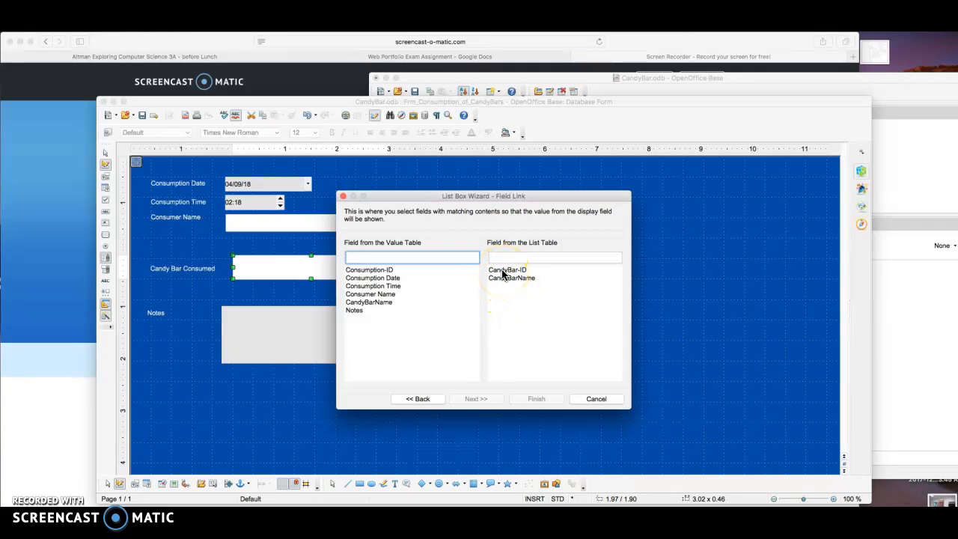
Link the value table's CandyBarName field to the list table's CandyBar-ID field and complete the list box setup
left_click(354, 302)
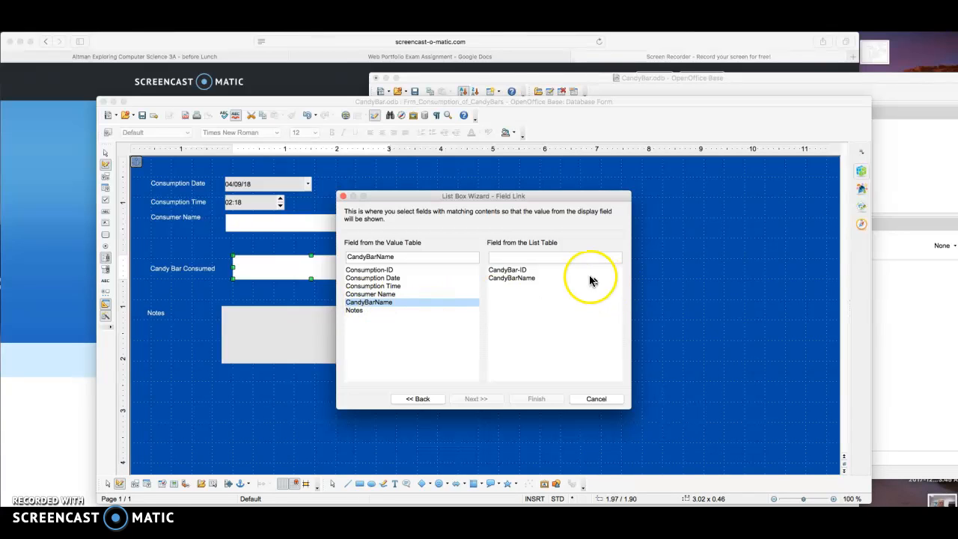
left_click(509, 271)
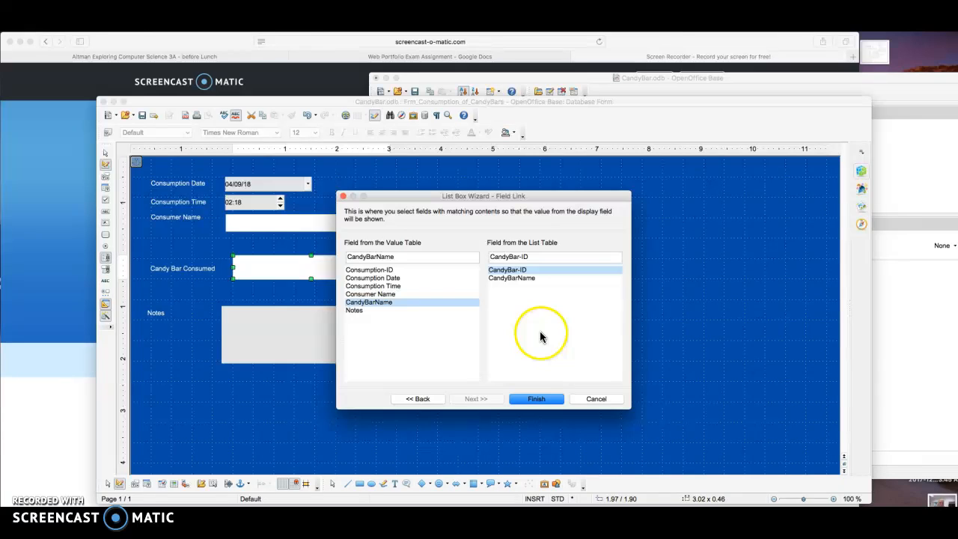
left_click(536, 401)
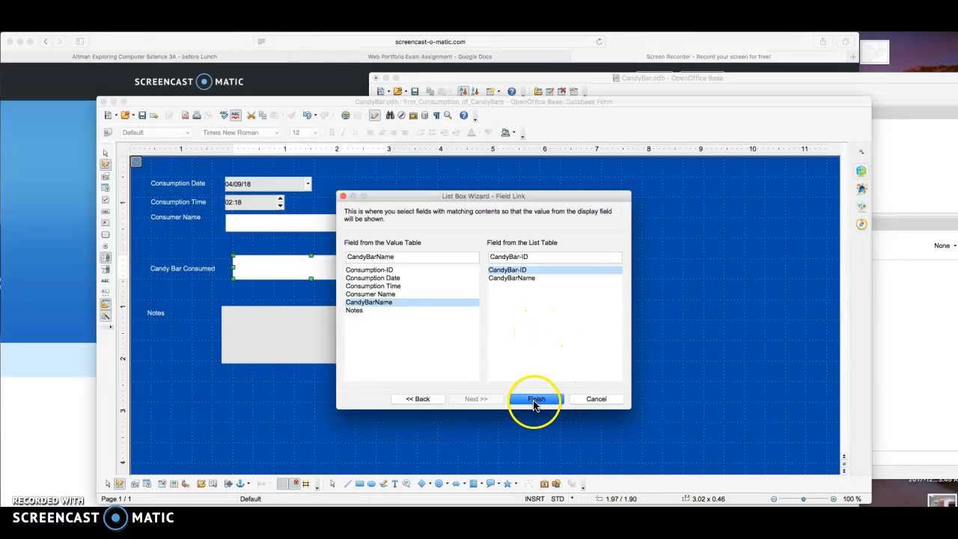
Deselect the list box, save the form design, and turn off design mode to allow data entry
left_click(419, 360)
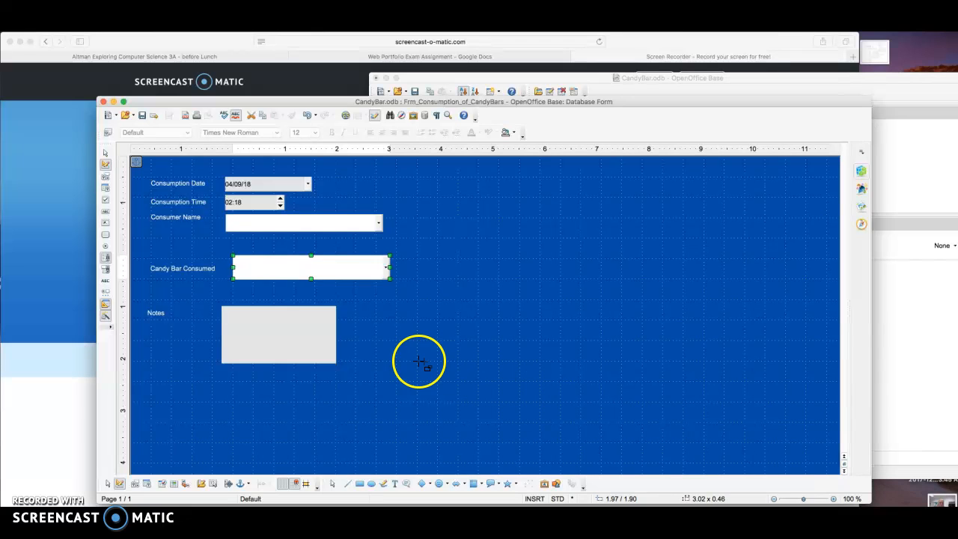
left_click(142, 117)
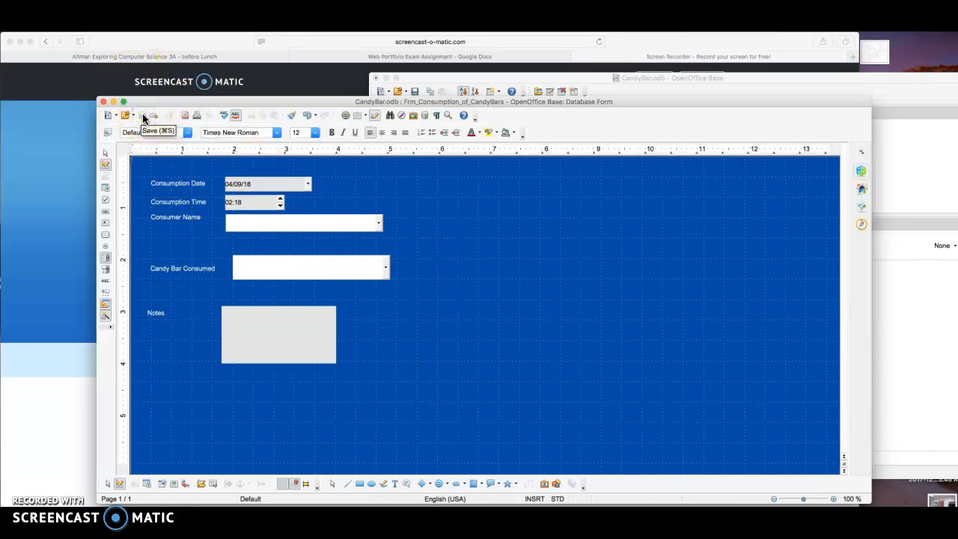
left_click(107, 166)
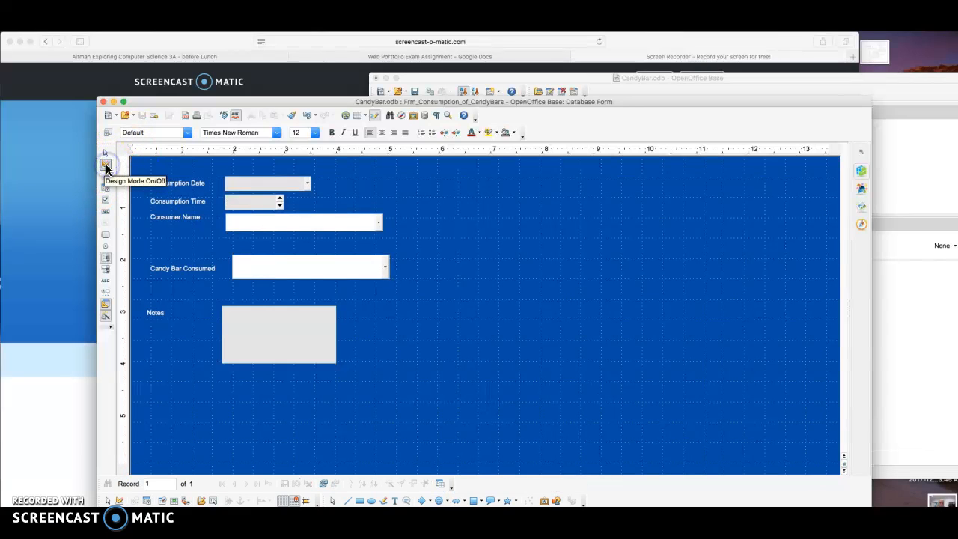
Choose Almond Joy as the candy bar consumed and set the consumption date to 04/10/18 and time to 03:22
left_click(386, 270)
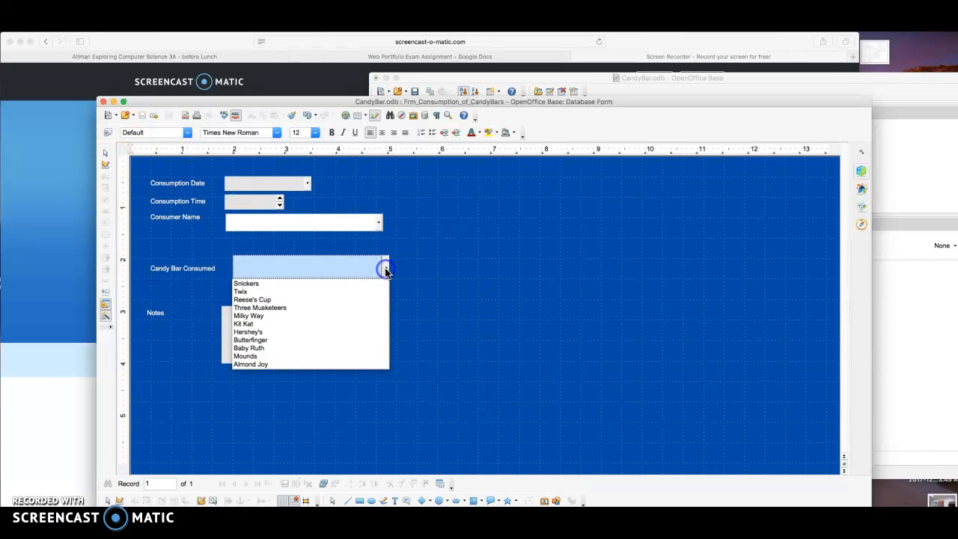
left_click(256, 364)
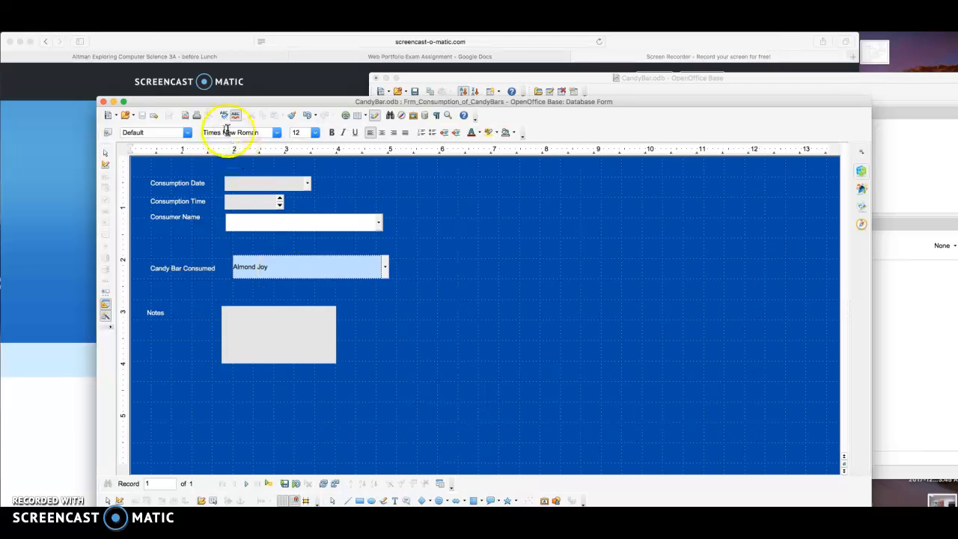
left_click(307, 185)
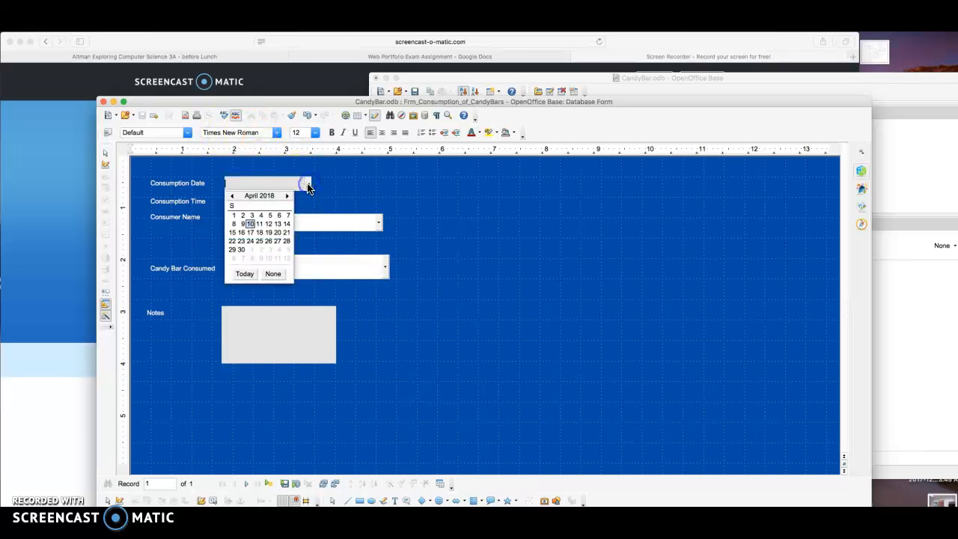
left_click(252, 224)
left_click(278, 199)
left_click(279, 199)
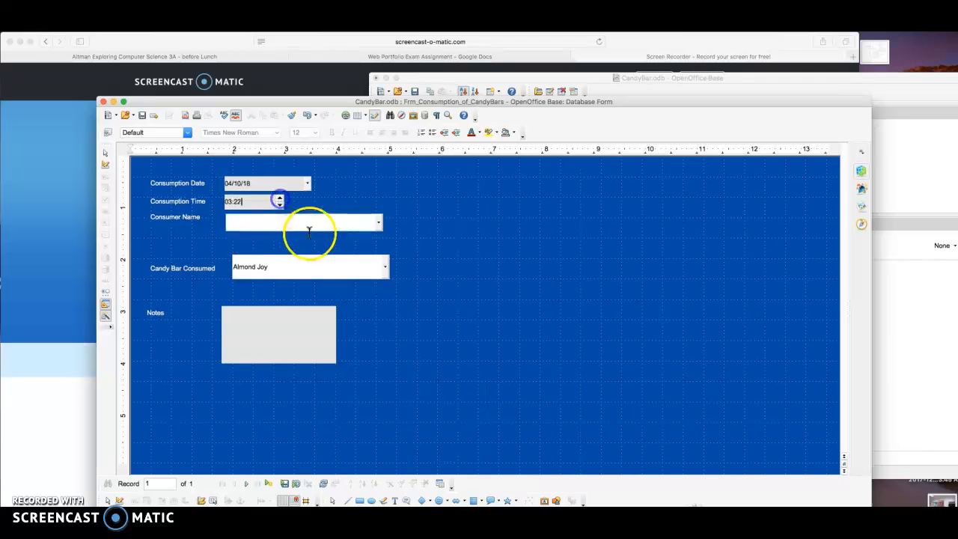
Select the second consumer in the Consumer Name list and enter a note that this consumer hates almond joy
left_click(378, 221)
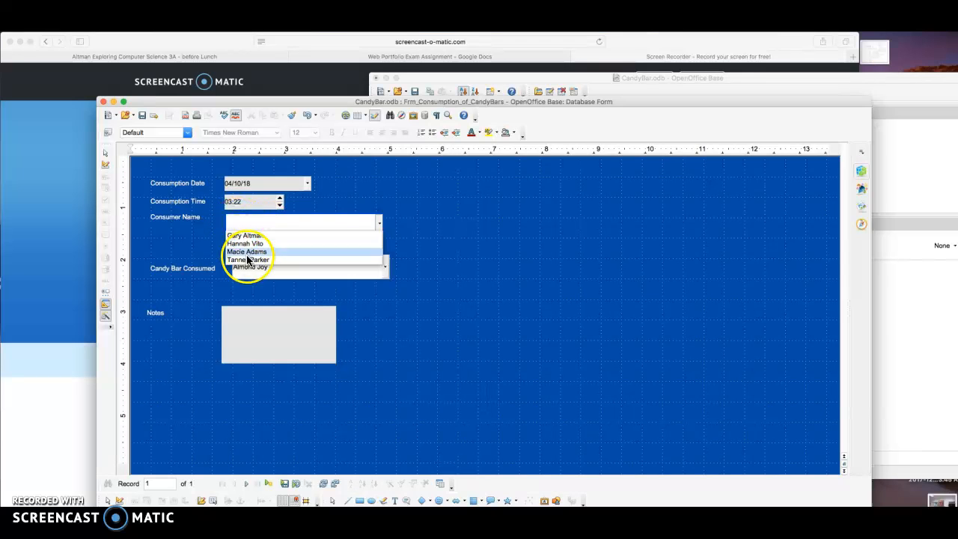
left_click(241, 243)
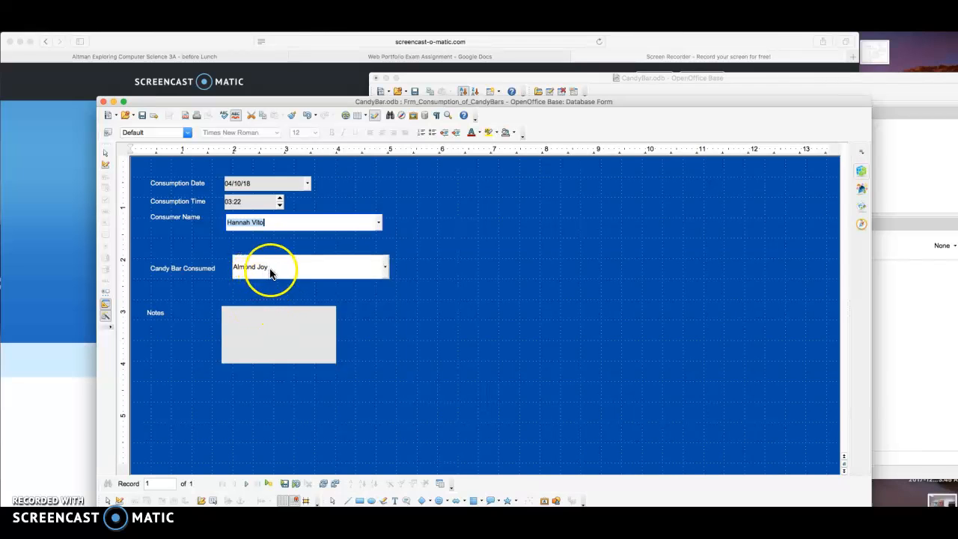
left_click(235, 327)
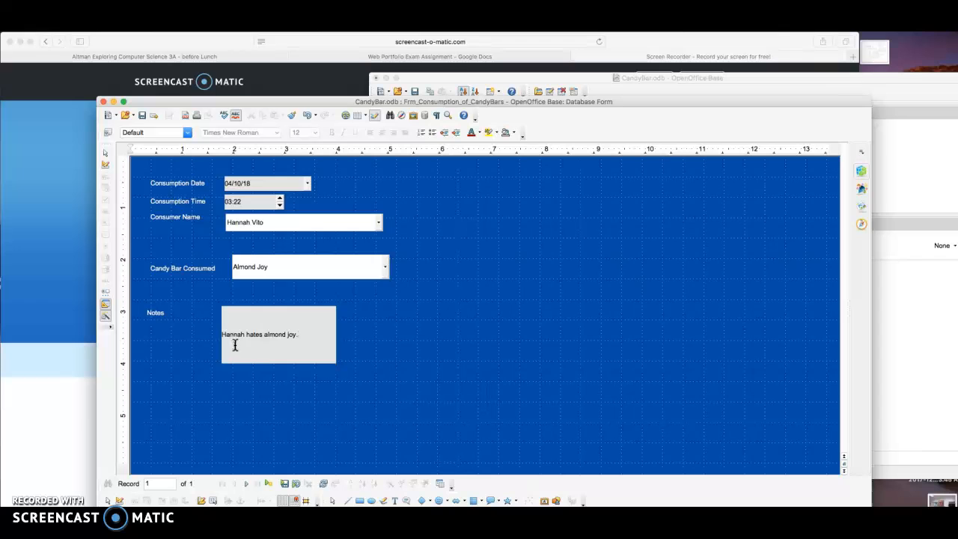
Store the completed entry by advancing to a new record, and go back to the previous record
left_click(246, 484)
left_click(234, 482)
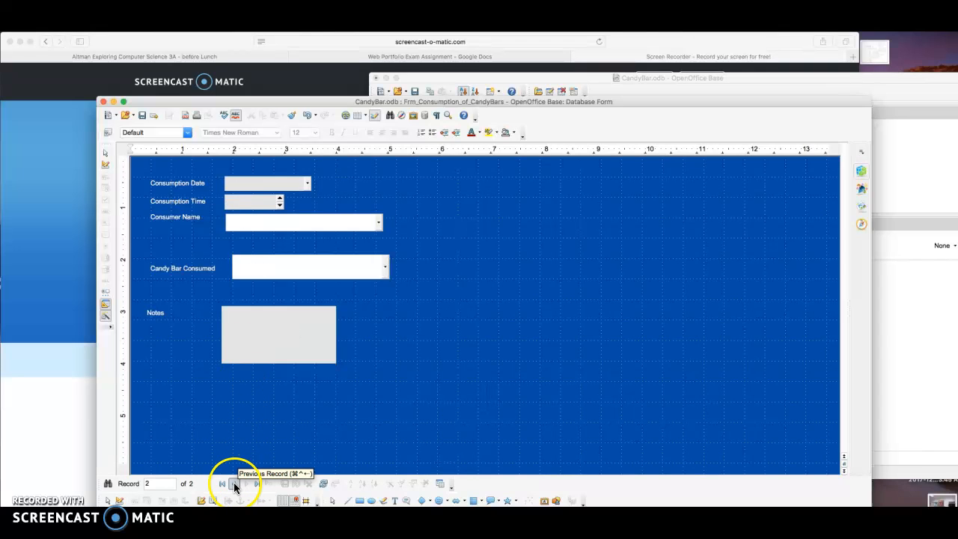